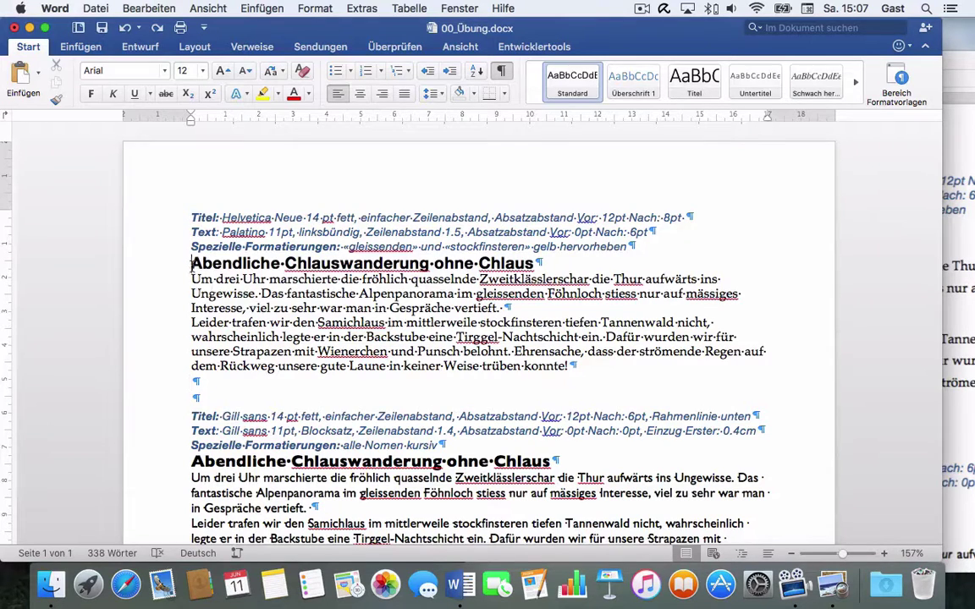
Step: Select the first story's title and, in the Absatz dialog, set Vor 12 Pt and Nach 8 Pt
left_click_drag(193, 263, 539, 265)
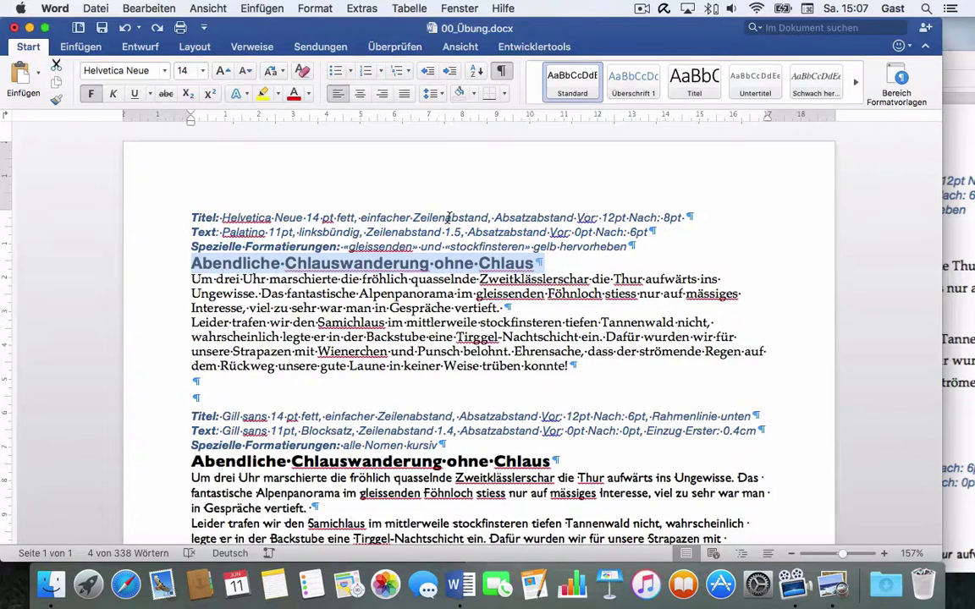
left_click(441, 94)
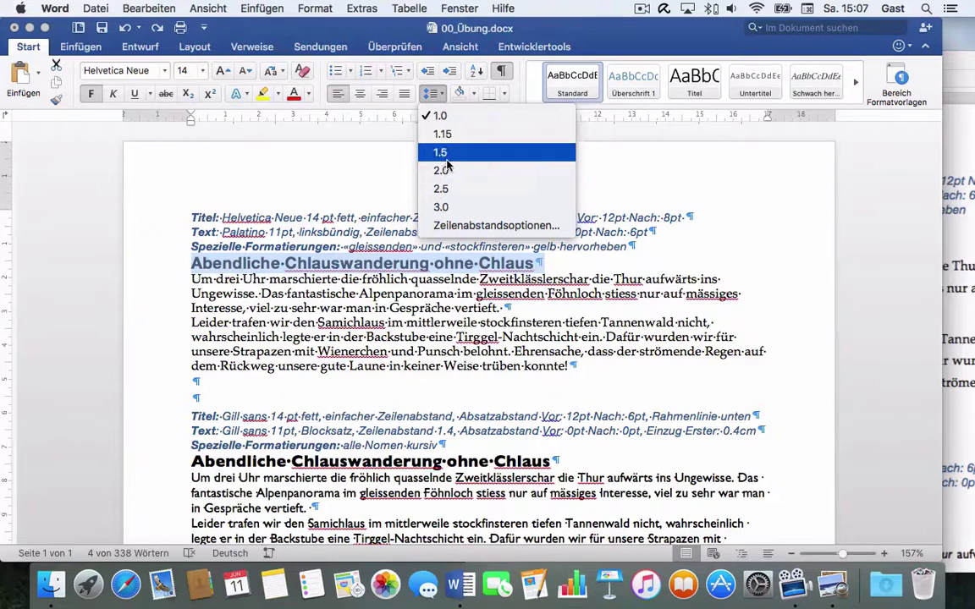
left_click(609, 224)
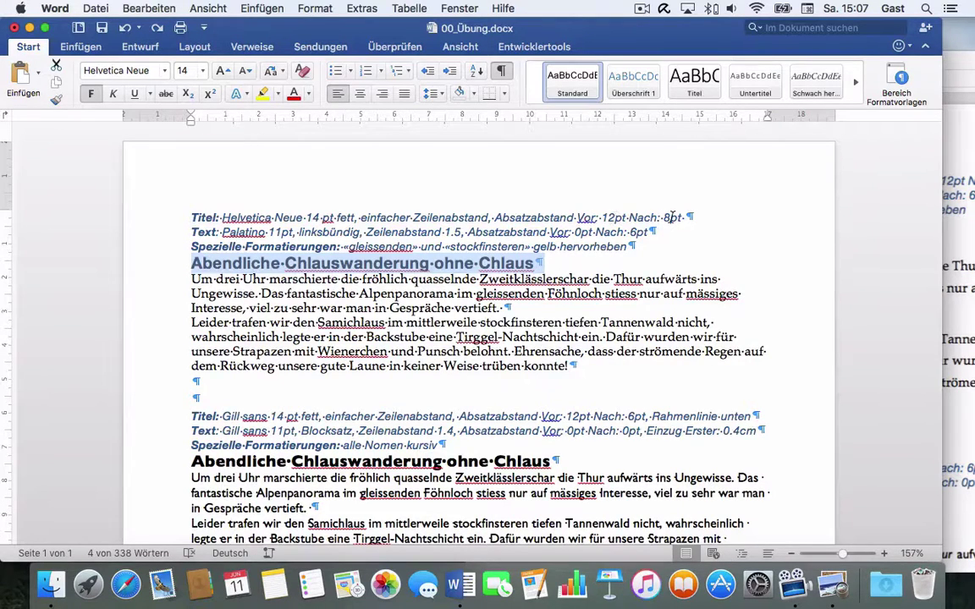
left_click(441, 94)
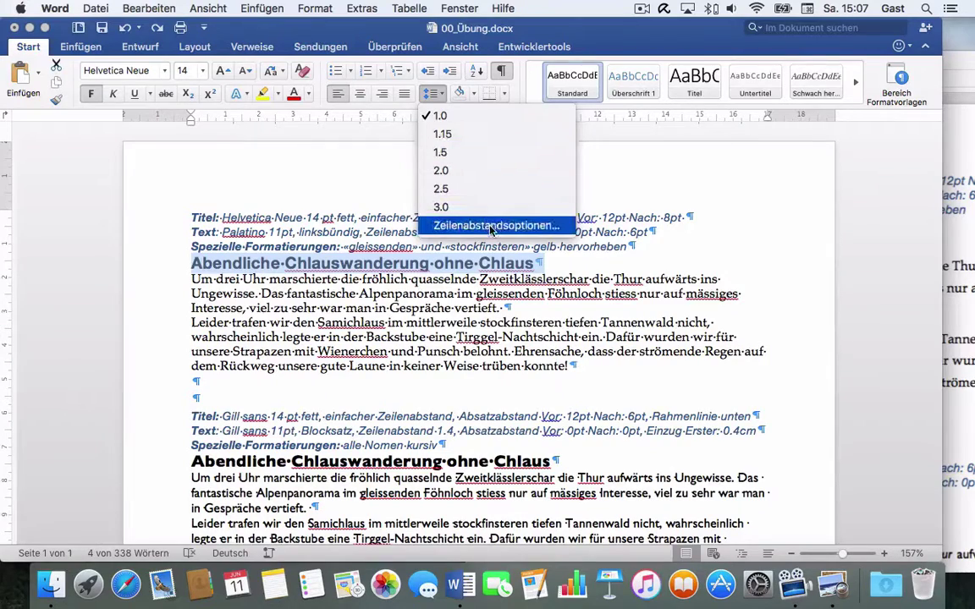
left_click(491, 227)
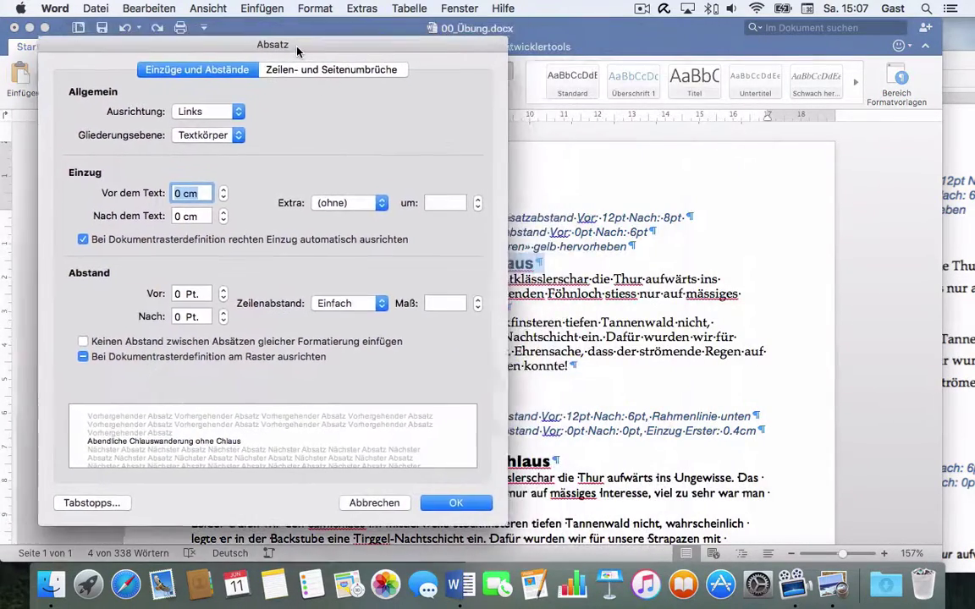
left_click_drag(530, 47, 303, 51)
left_click(227, 289)
left_click(227, 290)
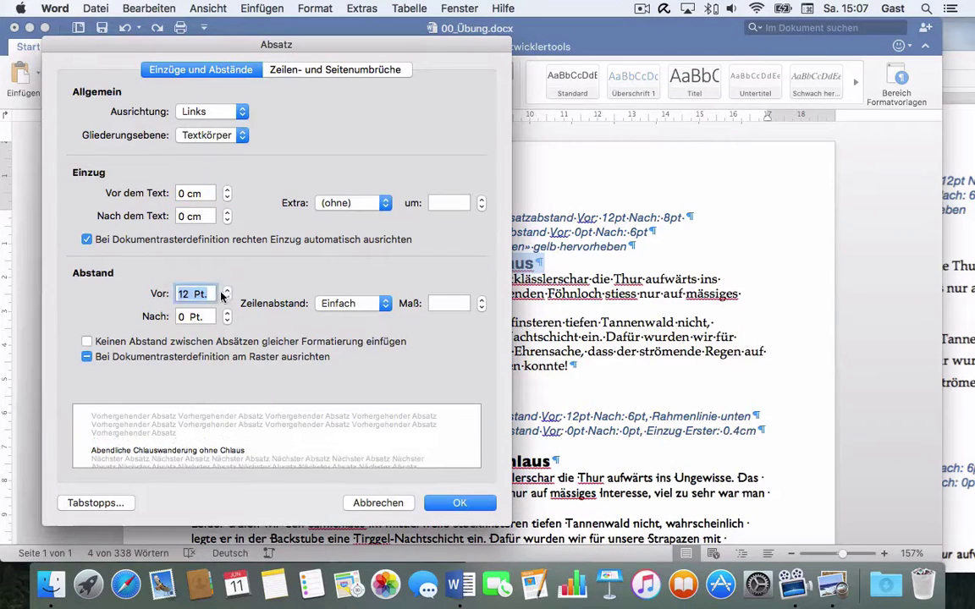
double_click(180, 316)
type("8")
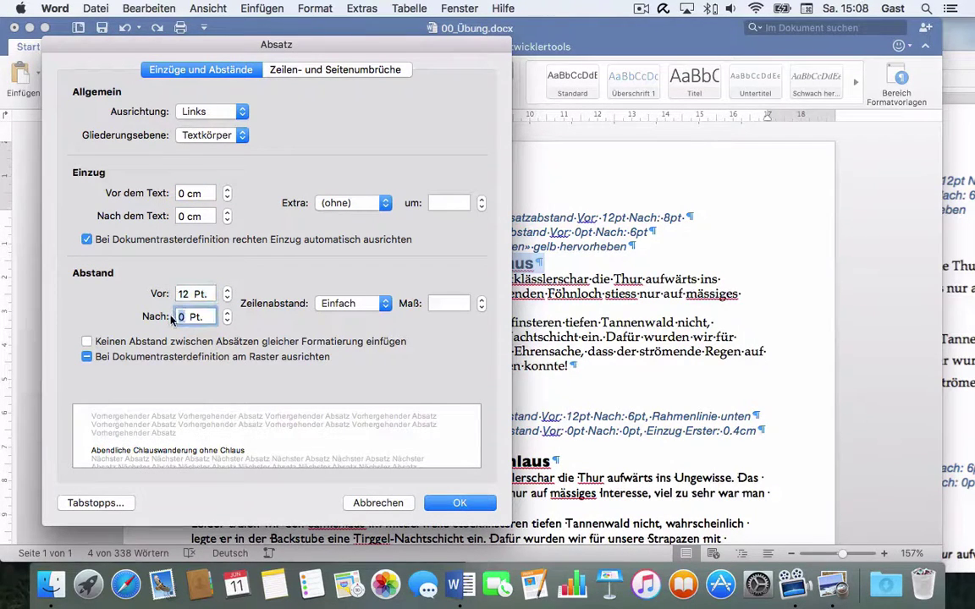
left_click(462, 504)
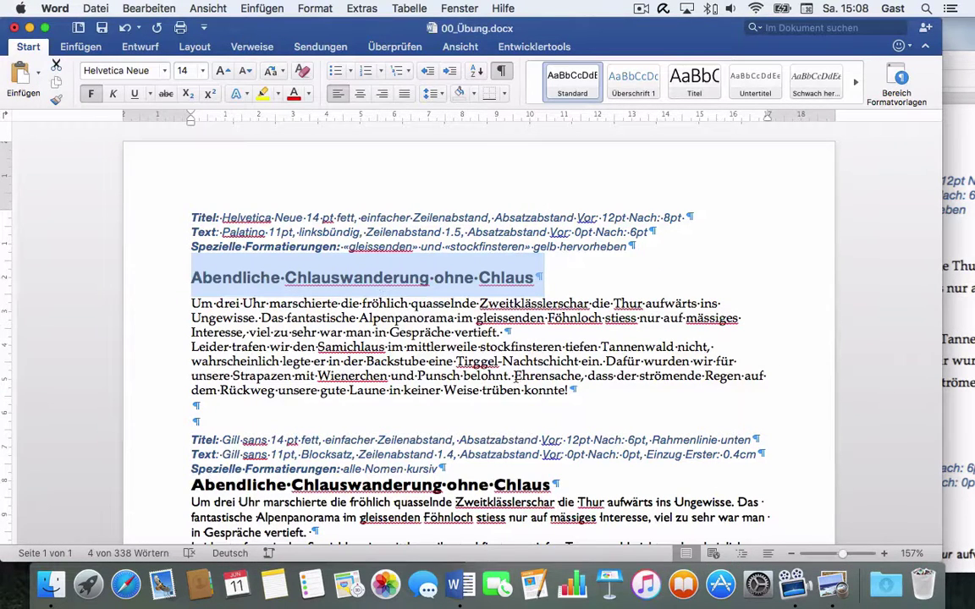
Step: Select the first story's body paragraphs and set their line spacing to 1.5
mouse_move(572, 391)
left_mouse_down()
mouse_move(214, 332)
mouse_move(188, 304)
left_mouse_up()
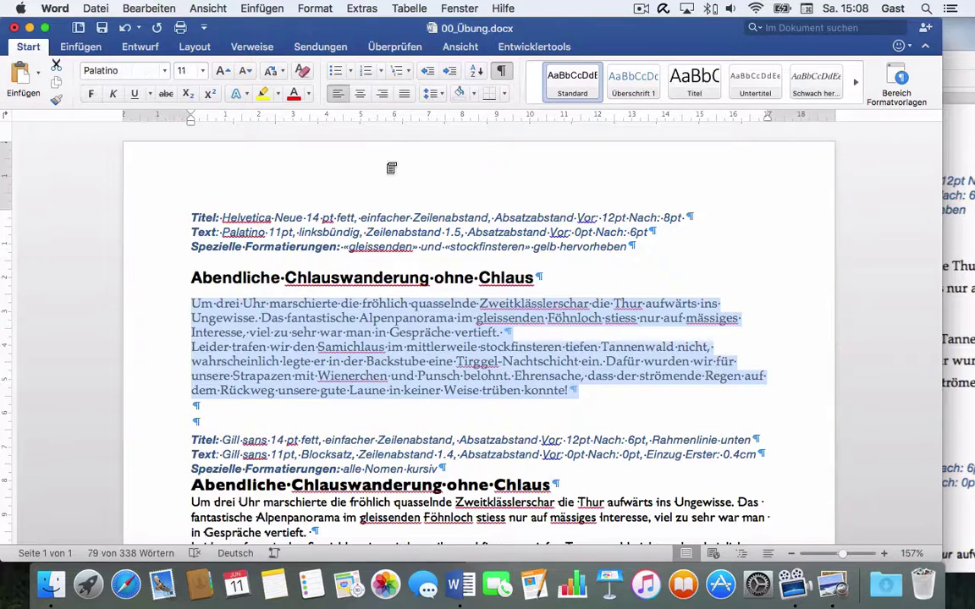
scroll(391, 167, "down", 1)
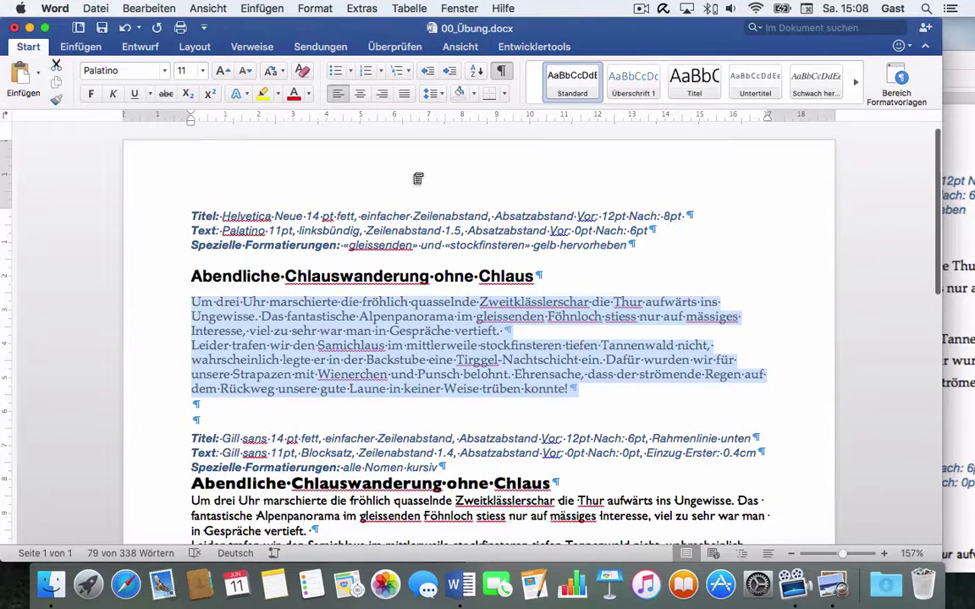
left_click(442, 98)
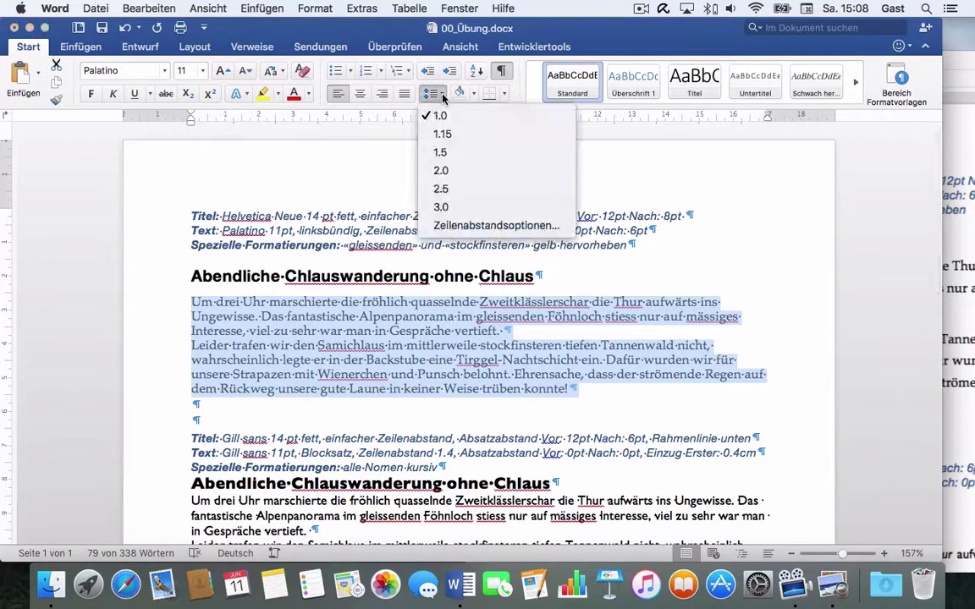
left_click(439, 153)
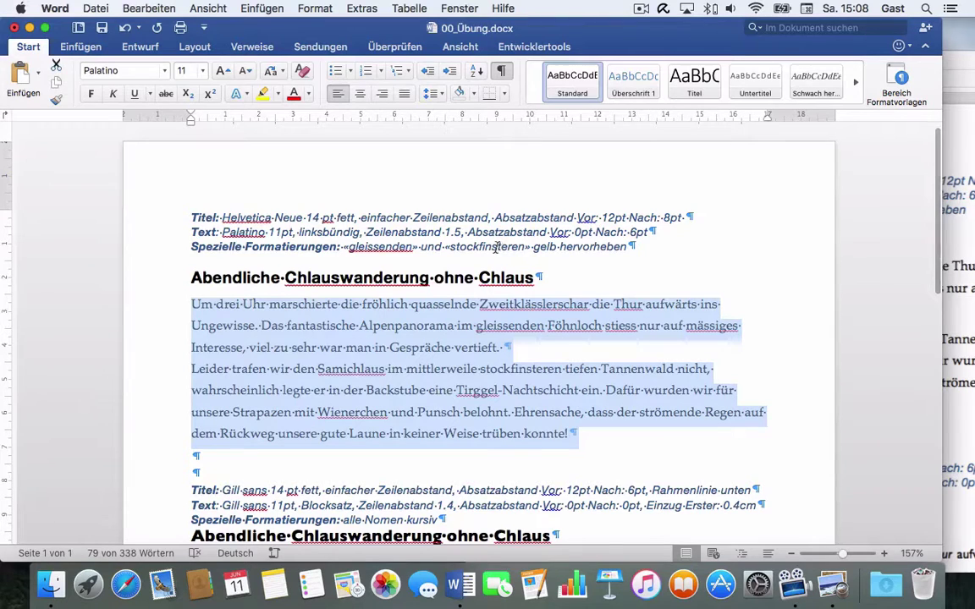
Step: Give the first story's body paragraphs 6 pt spacing after in the Absatz dialog
left_click(431, 94)
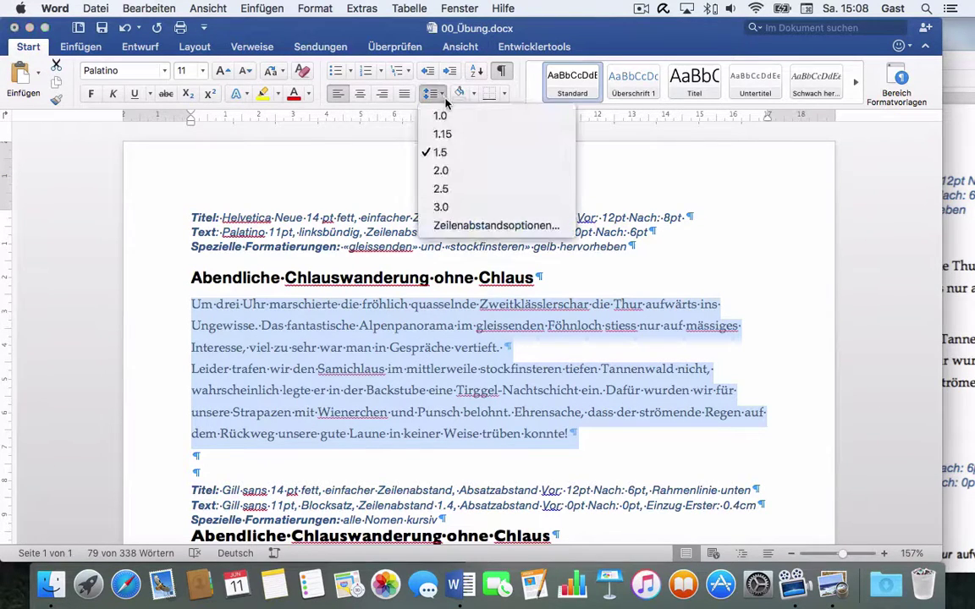
left_click(474, 227)
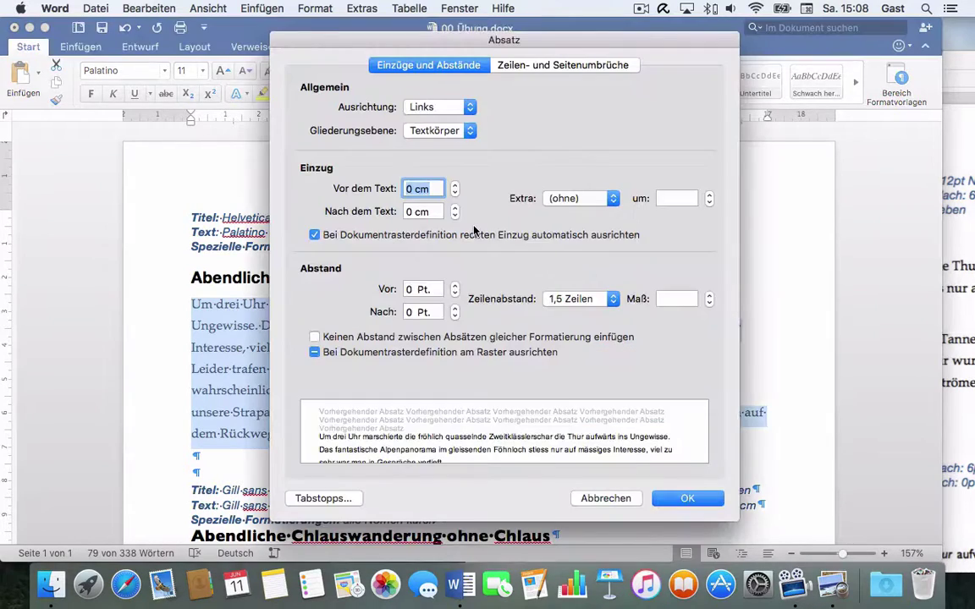
left_click(455, 308)
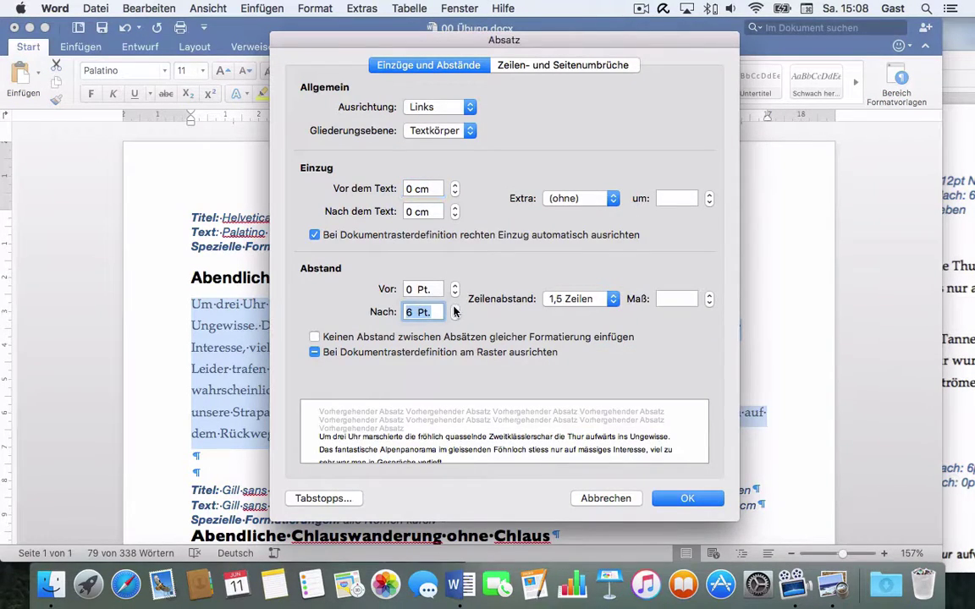
left_click(688, 499)
scroll(574, 462, "down", 5)
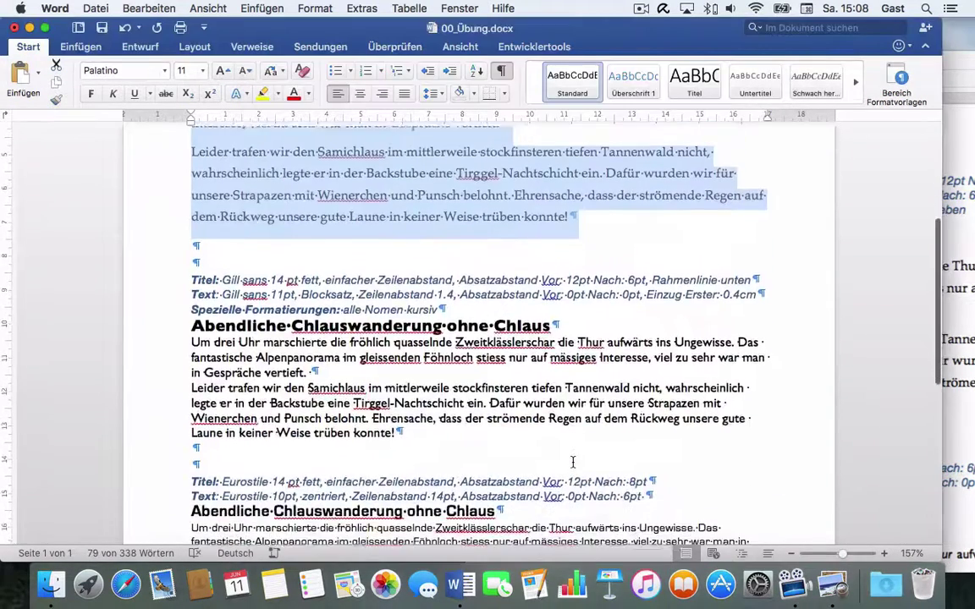
Step: Set the second story's Gill Sans heading to Vor 12 Pt and Nach 6 Pt
left_click_drag(191, 322, 596, 326)
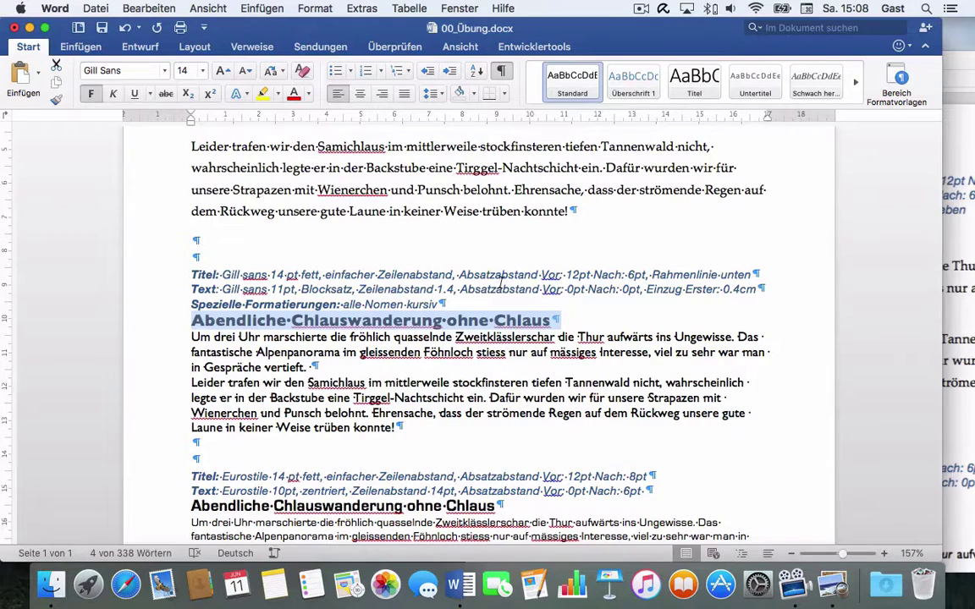
left_click(442, 94)
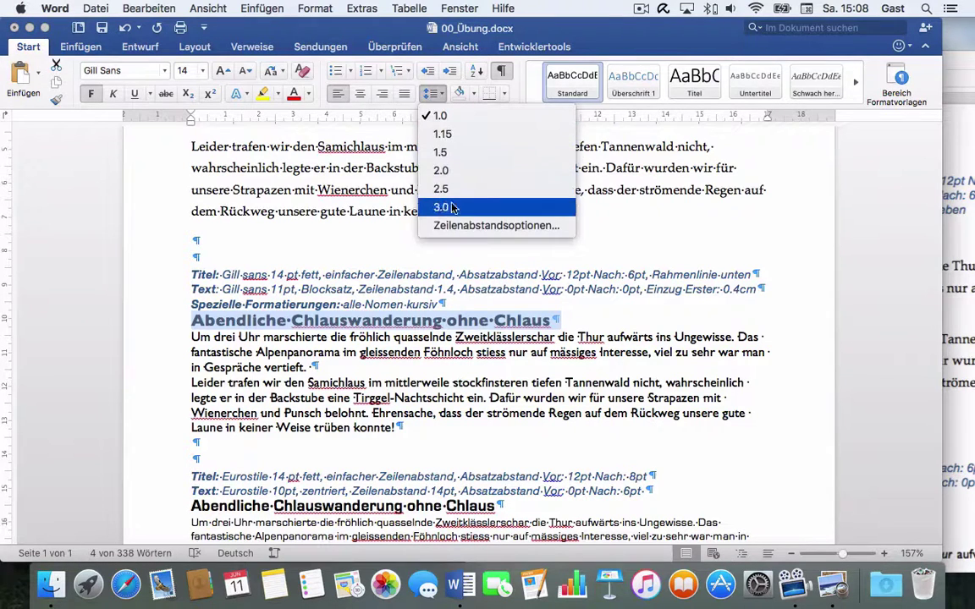
left_click(496, 224)
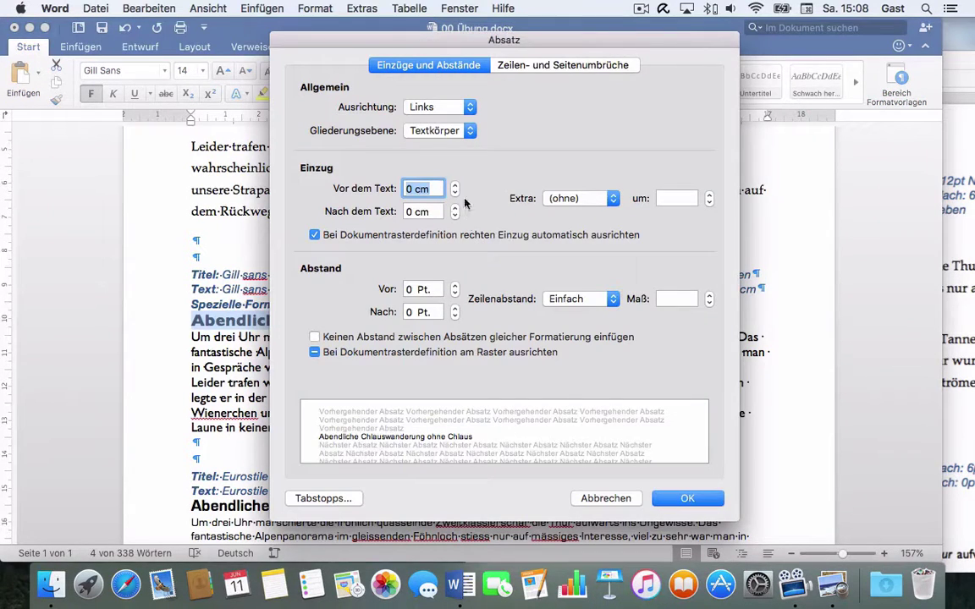
left_click(454, 287)
left_click(454, 286)
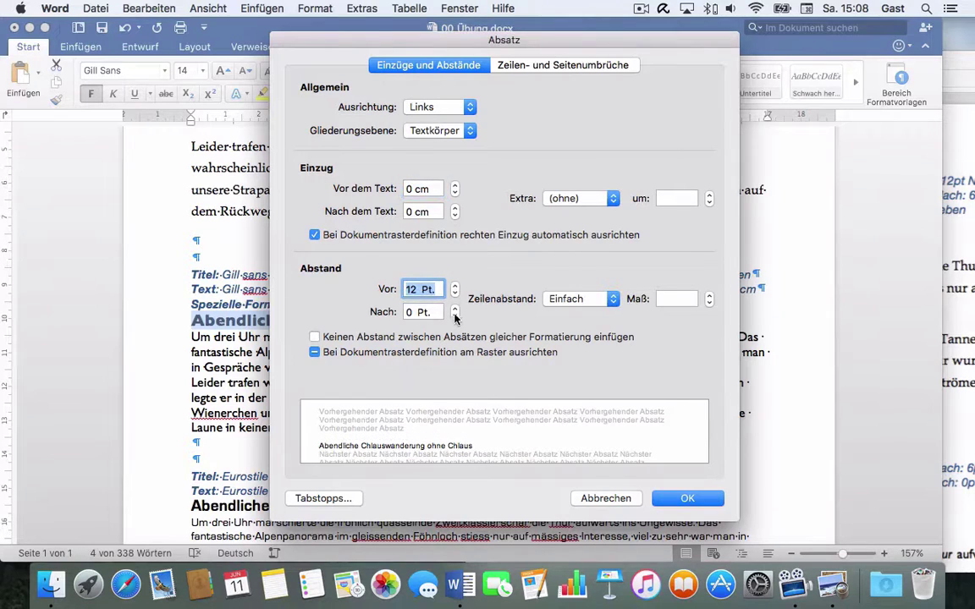
left_click(454, 308)
key("Return")
left_click_drag(119, 450, 119, 360)
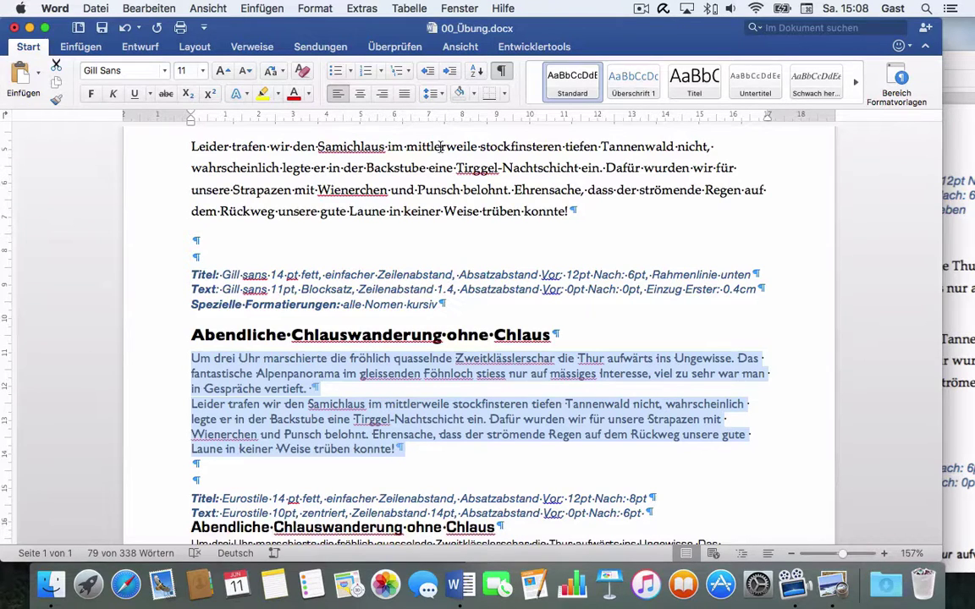
Step: Set the second story's body line spacing to Mehrfach 1,4 in the Absatz dialog
left_click(440, 97)
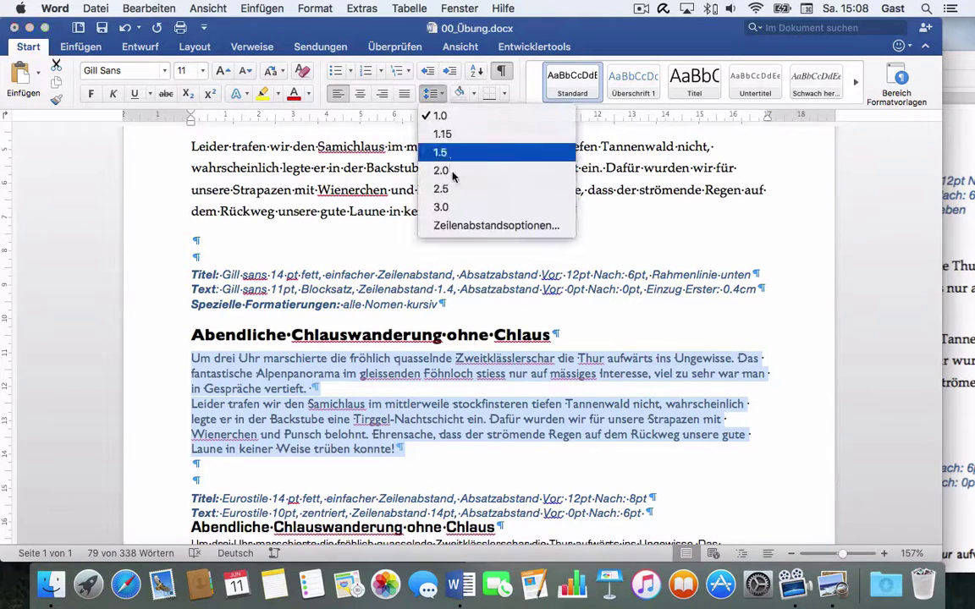
left_click(479, 226)
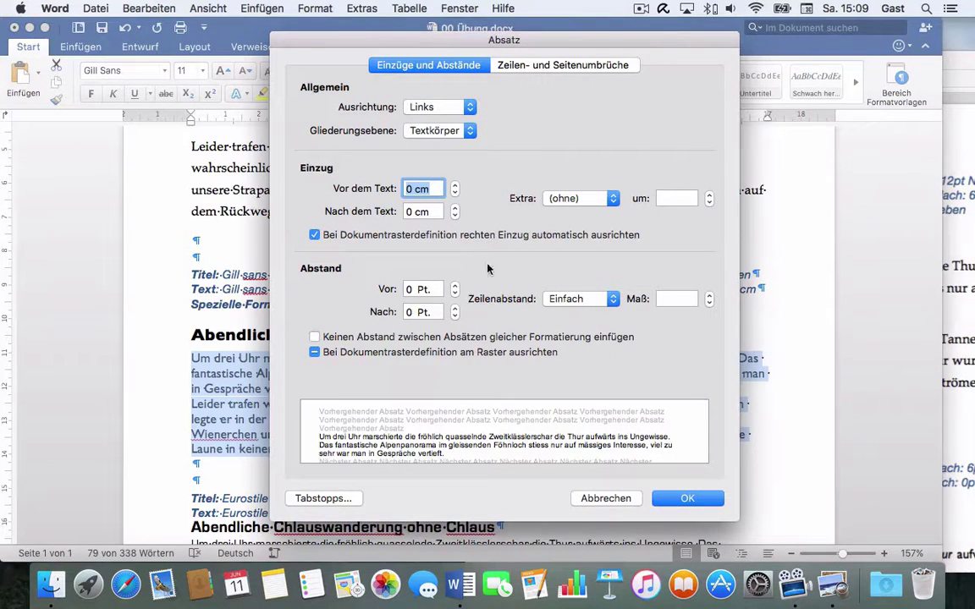
left_click(585, 302)
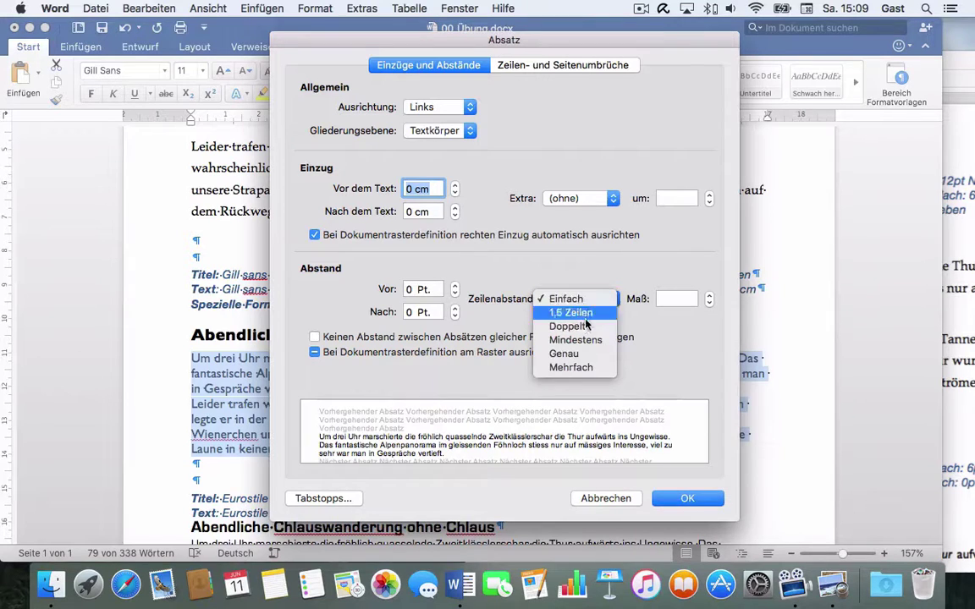
left_click(575, 368)
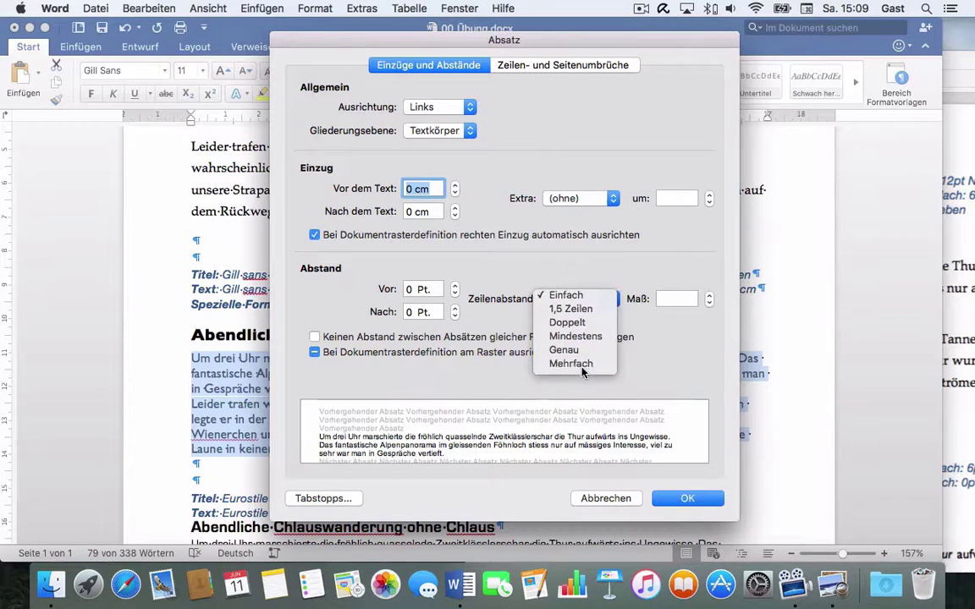
double_click(663, 298)
type("1,")
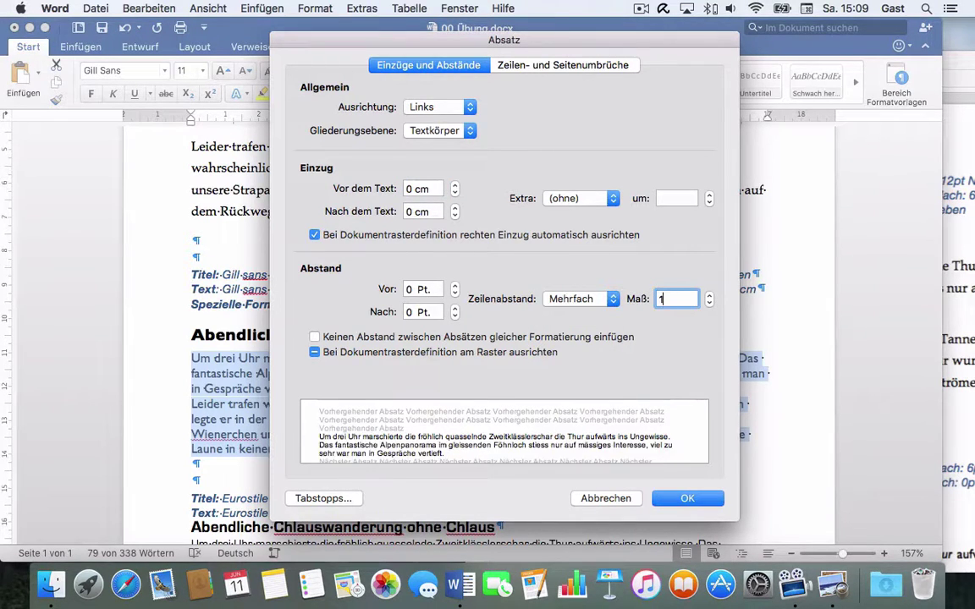
type("4")
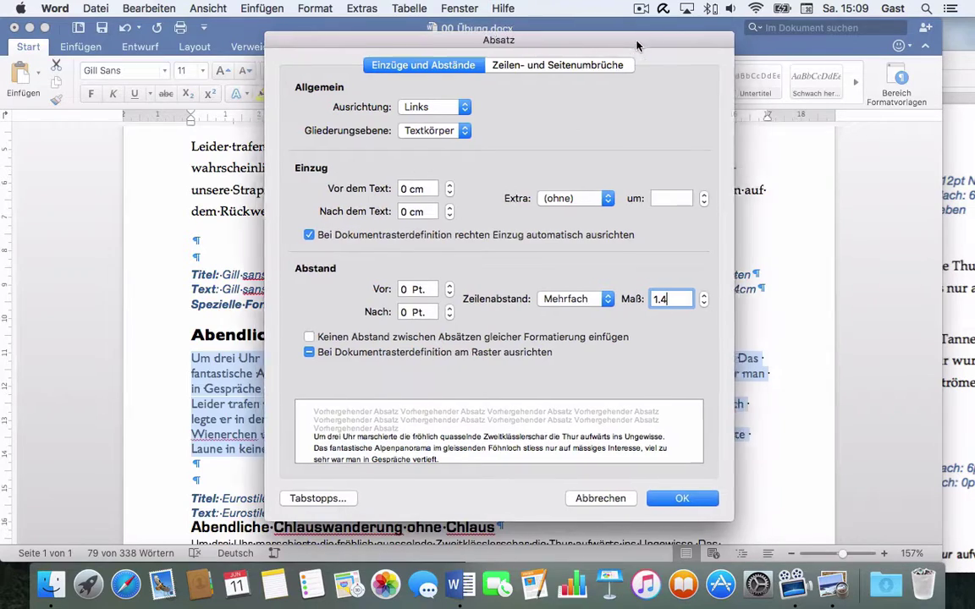
Step: Add a 0.4 cm Erste Zeile indent to the Gill Sans body paragraphs and apply
left_click_drag(643, 47, 436, 53)
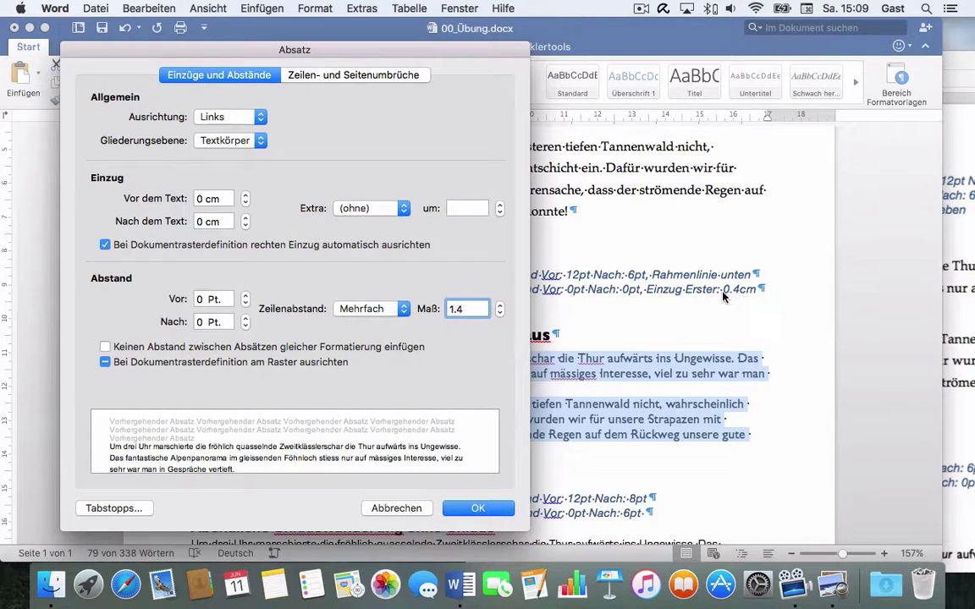
left_click(388, 209)
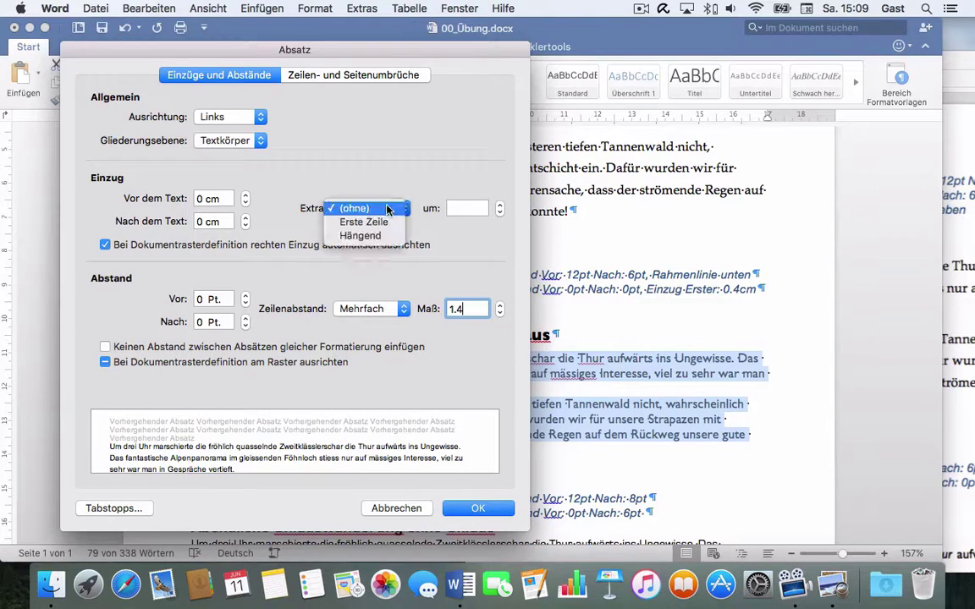
left_click(365, 222)
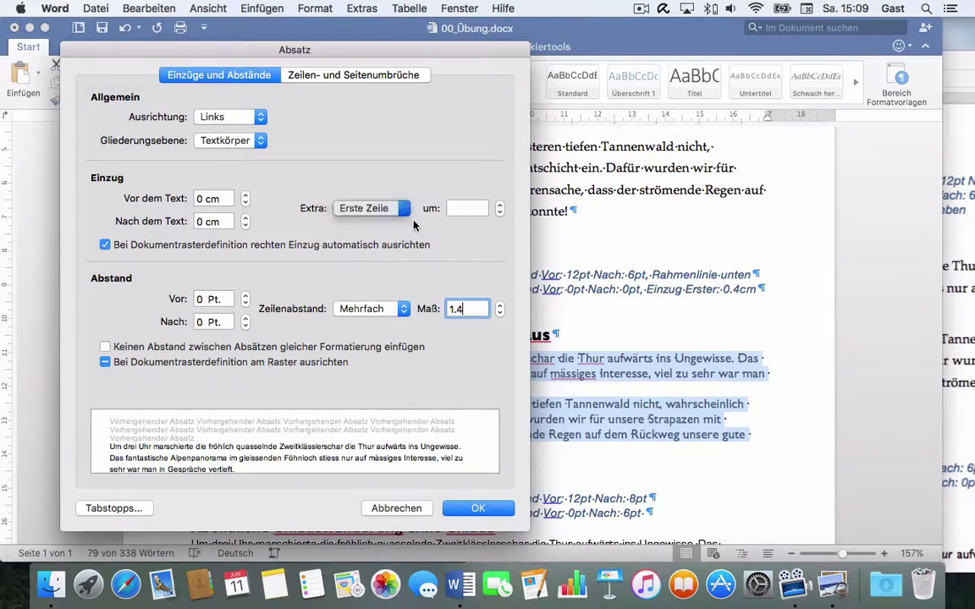
double_click(458, 209)
type("0.4")
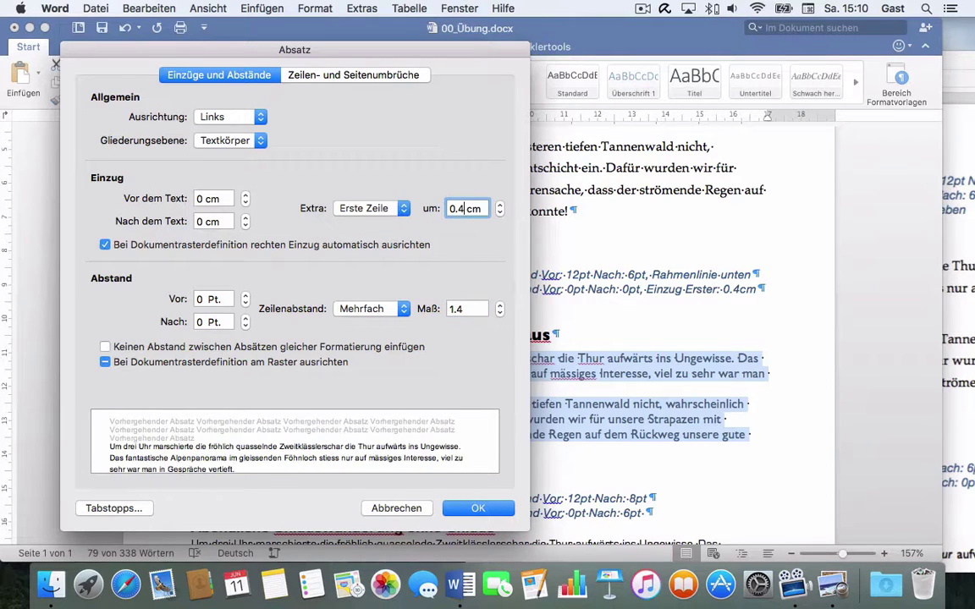
left_click(482, 510)
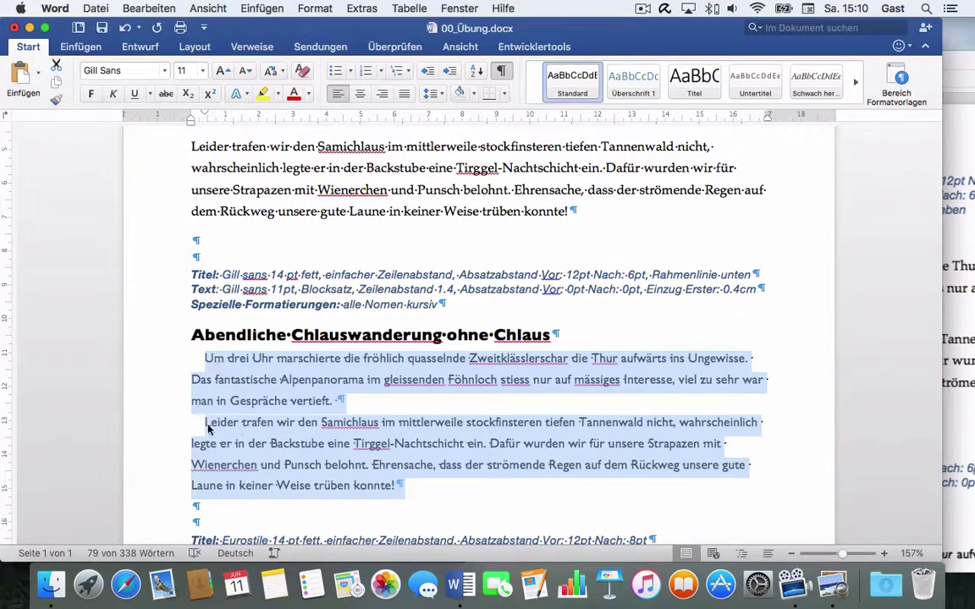
left_click(272, 422)
Step: Select the Eurostile heading and set Vor 12 Pt and Nach 8 Pt in the Absatz dialog
scroll(352, 458, "down", 2)
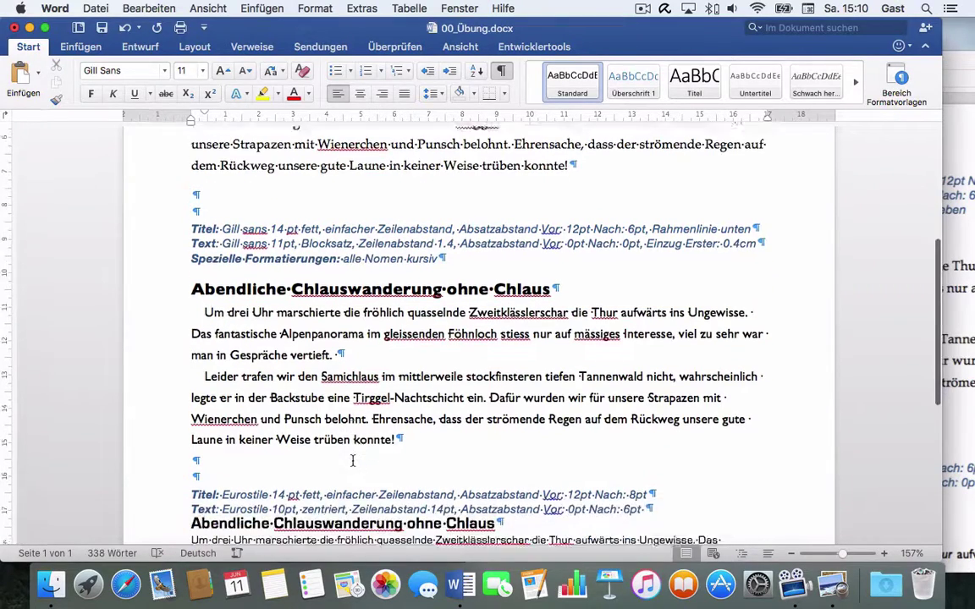
scroll(355, 440, "down", 2)
scroll(362, 423, "down", 3)
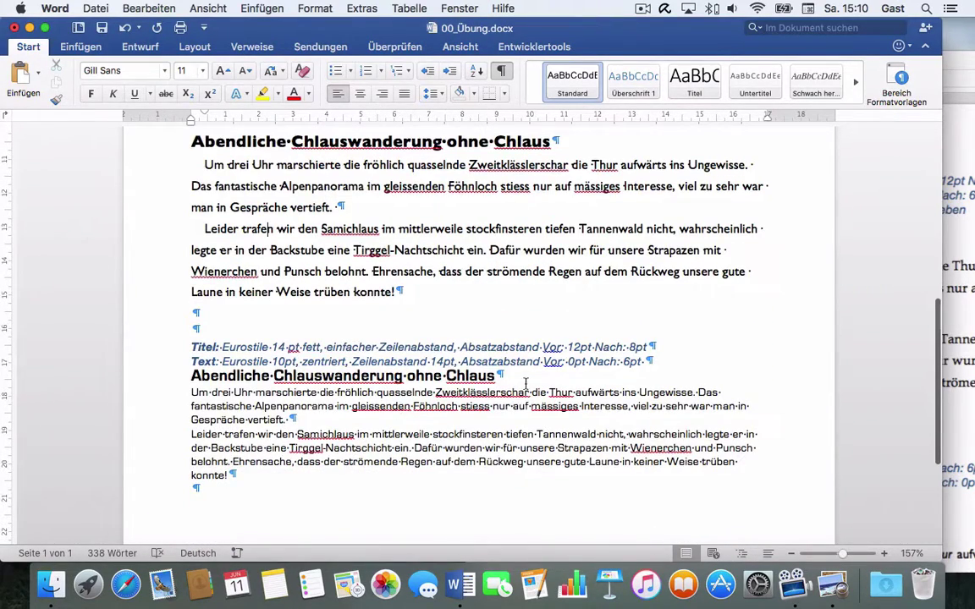
triple_click(474, 375)
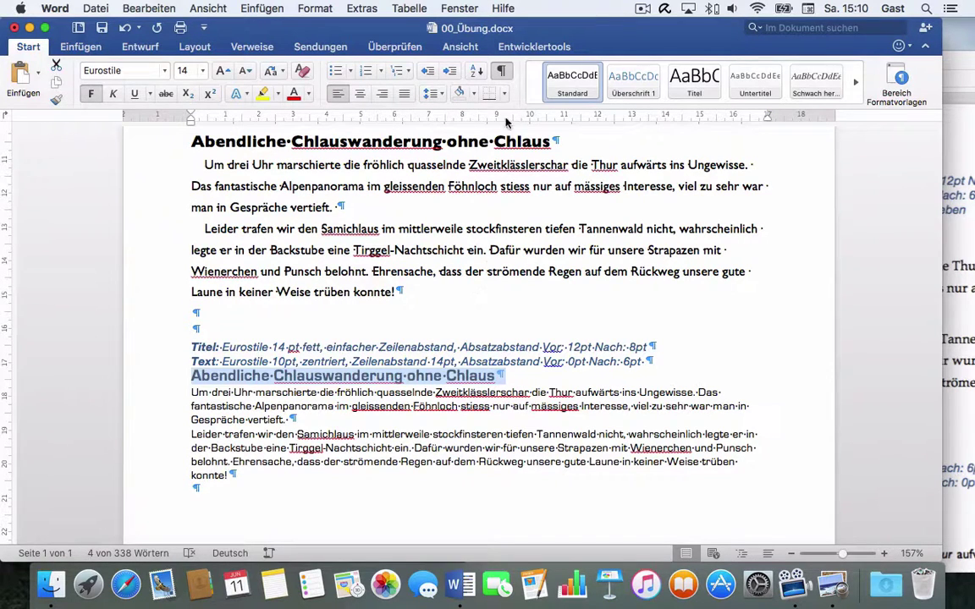
left_click(442, 94)
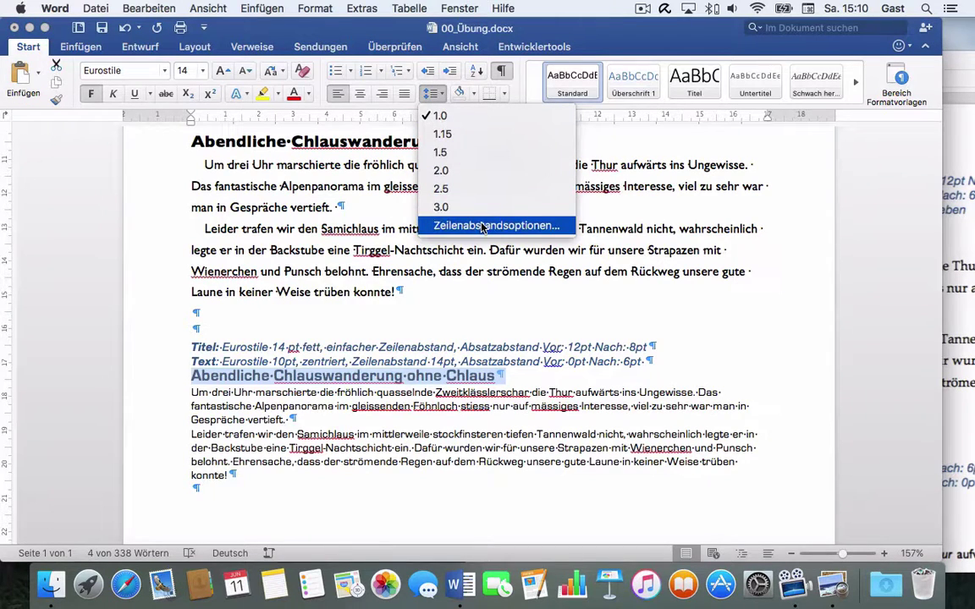
left_click(447, 225)
type("2 Pt.")
key("Tab")
type("8")
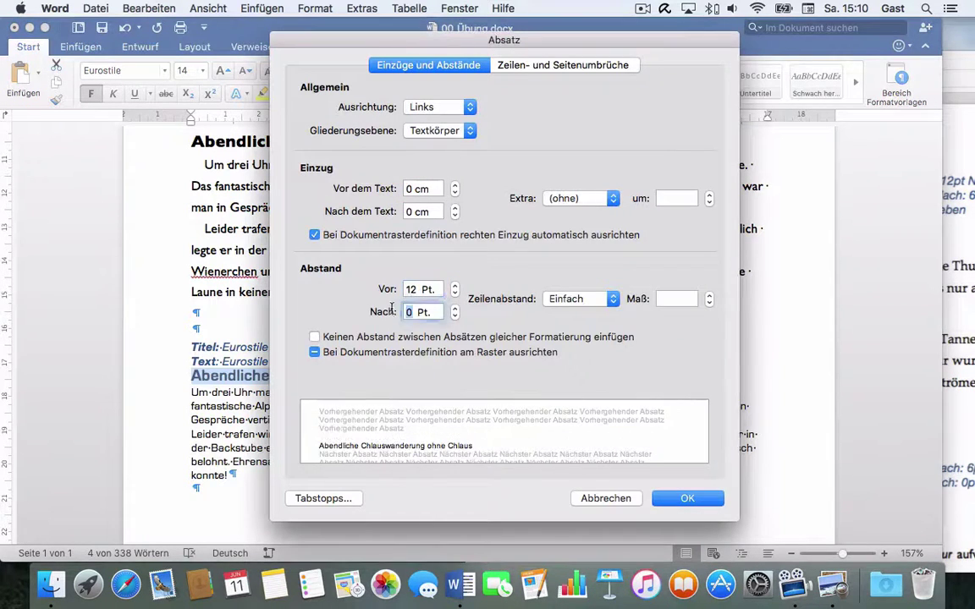
left_click(682, 498)
left_click_drag(683, 498, 191, 416)
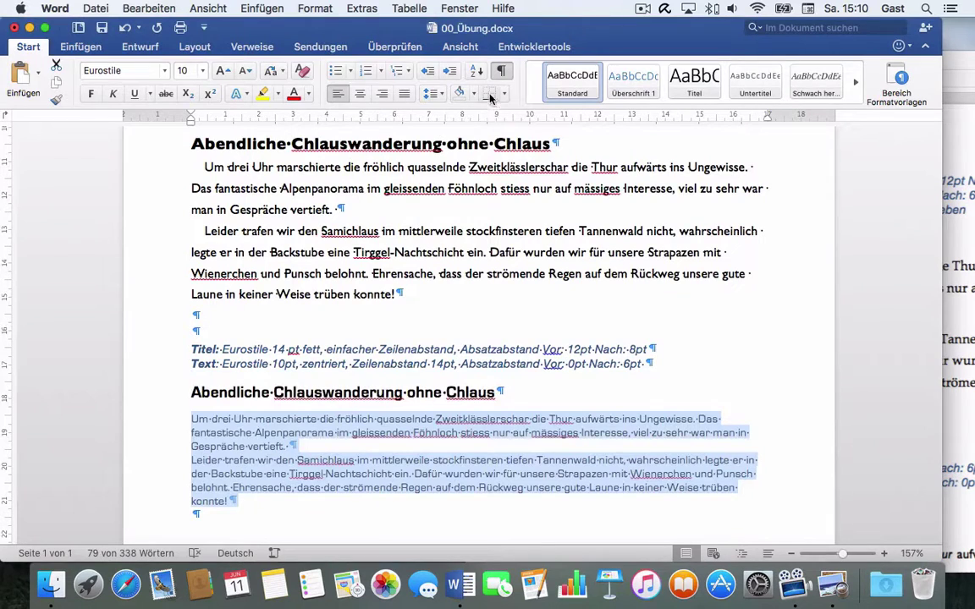
Step: Set the Eurostile body paragraphs to Genau 14 Pt line spacing with Nach 6 Pt
left_click(443, 95)
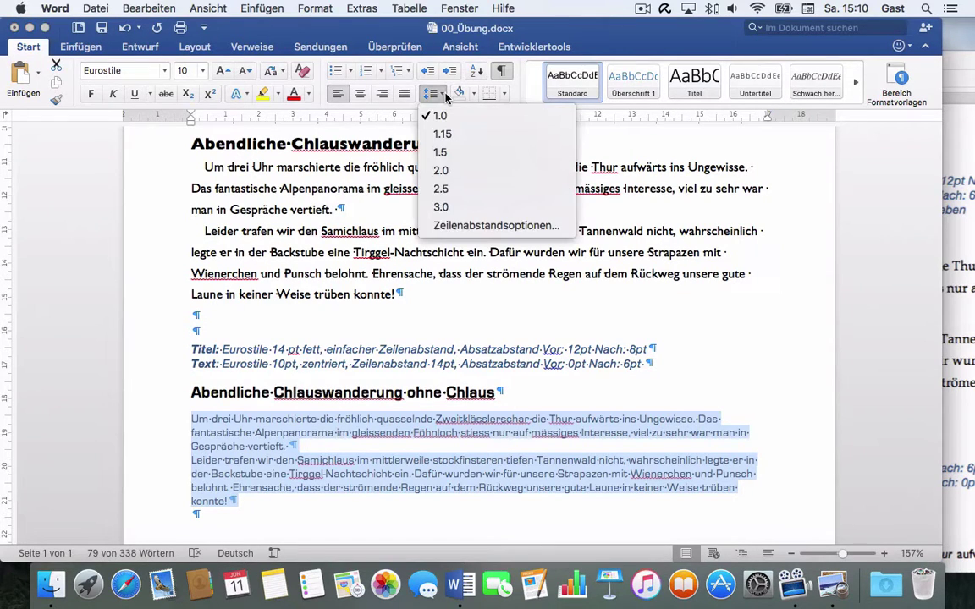
left_click(470, 226)
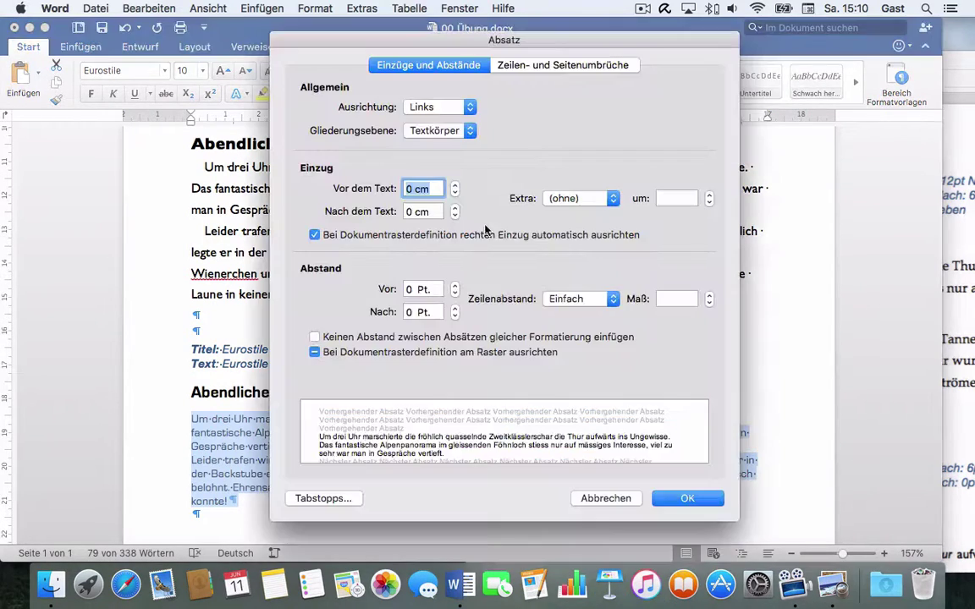
left_click(582, 303)
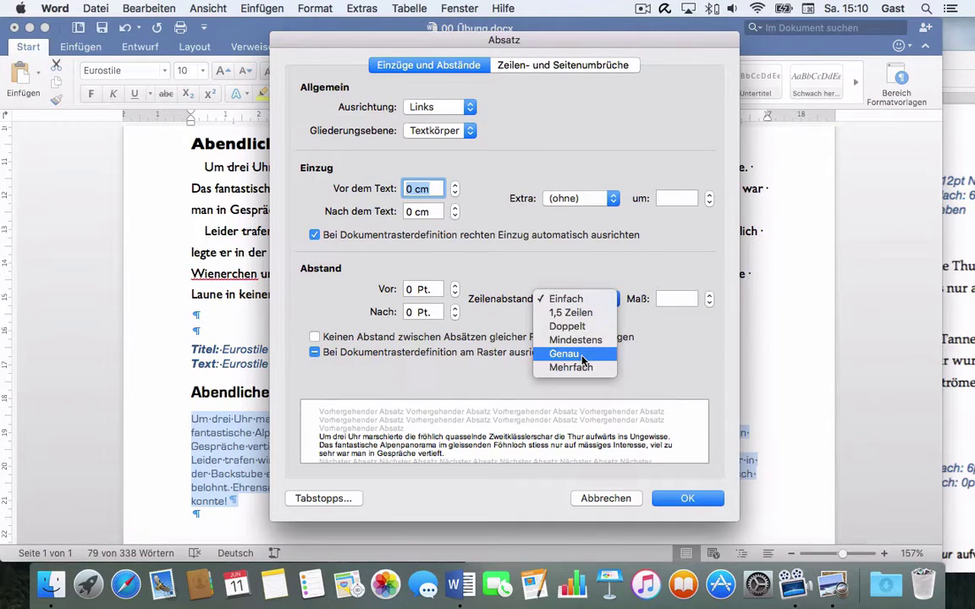
left_click(581, 356)
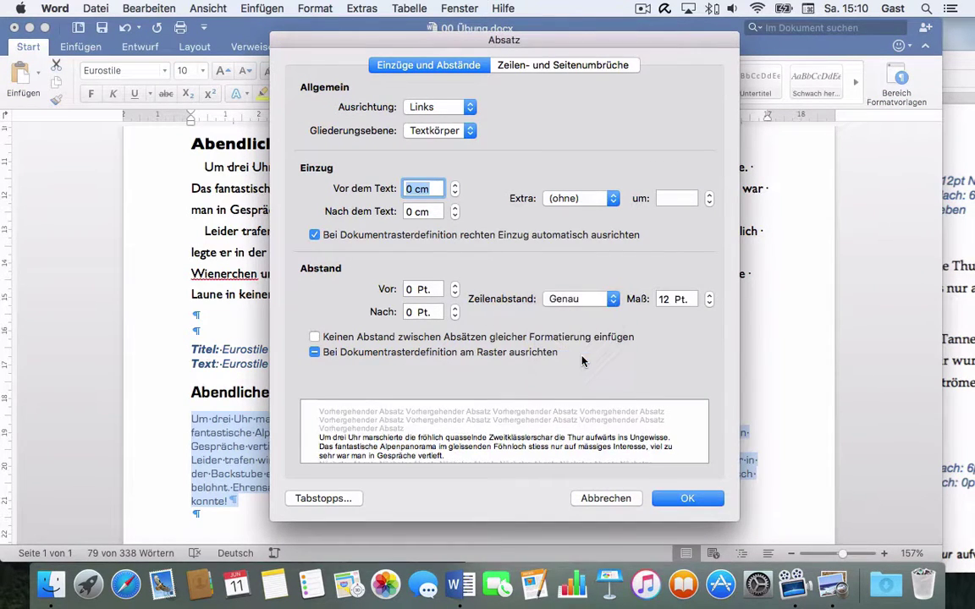
left_click(667, 299)
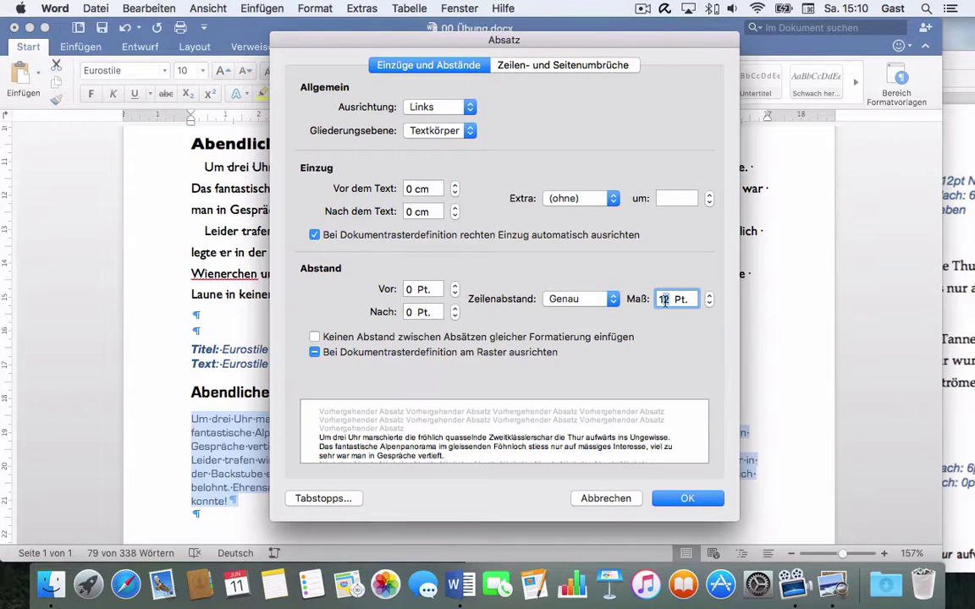
type("14")
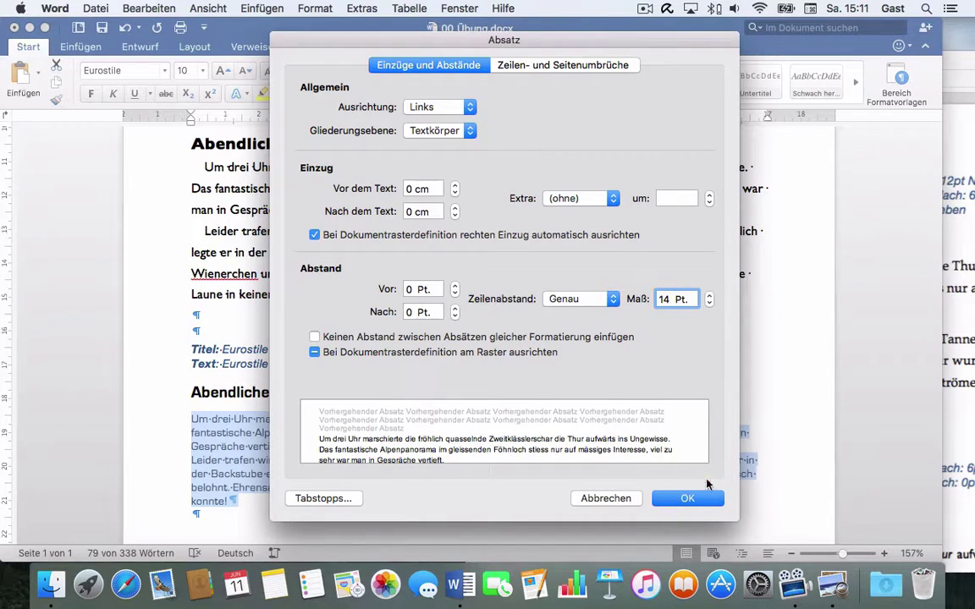
left_click_drag(672, 45, 451, 43)
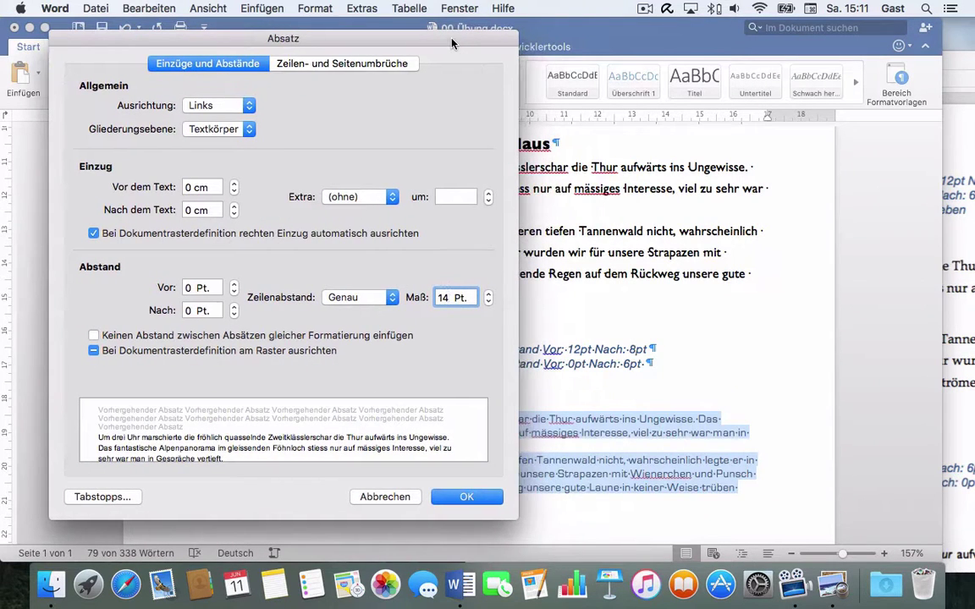
left_click(234, 307)
left_click(466, 497)
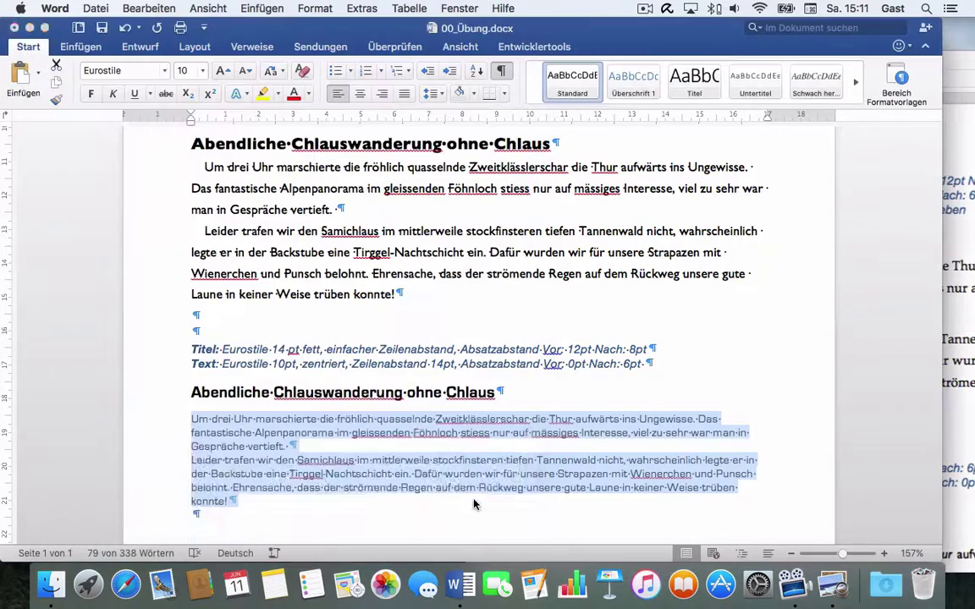
scroll(512, 469, "down", 1)
scroll(512, 470, "down", 2)
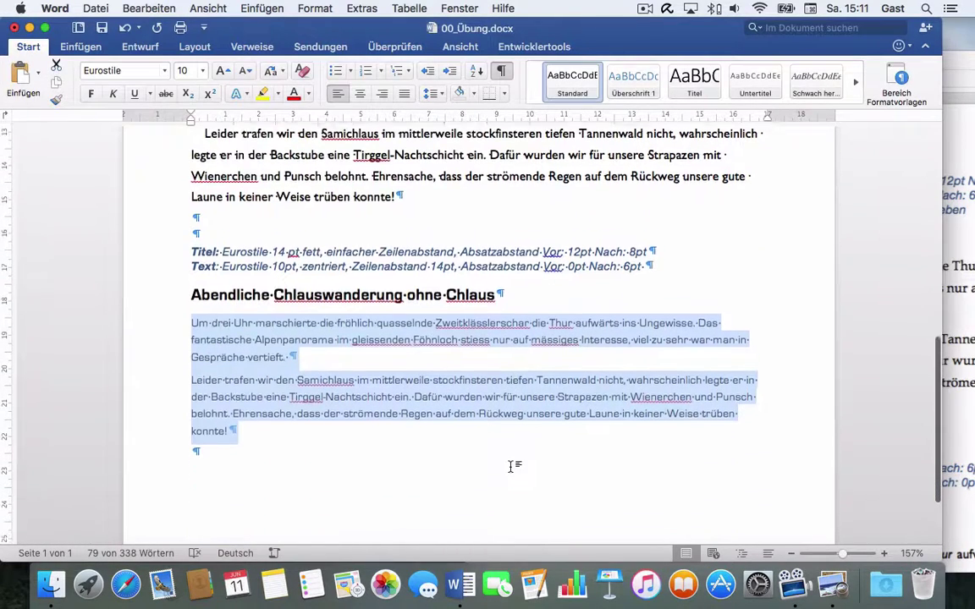